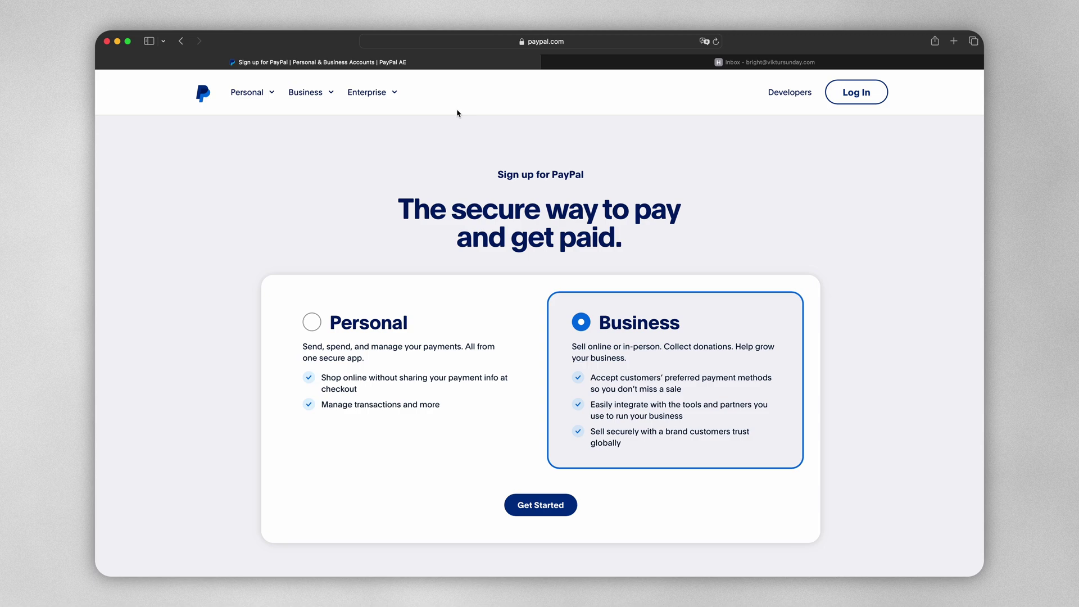
Look over the sign-up page and Personal features, then start a Business account sign-up
click(572, 43)
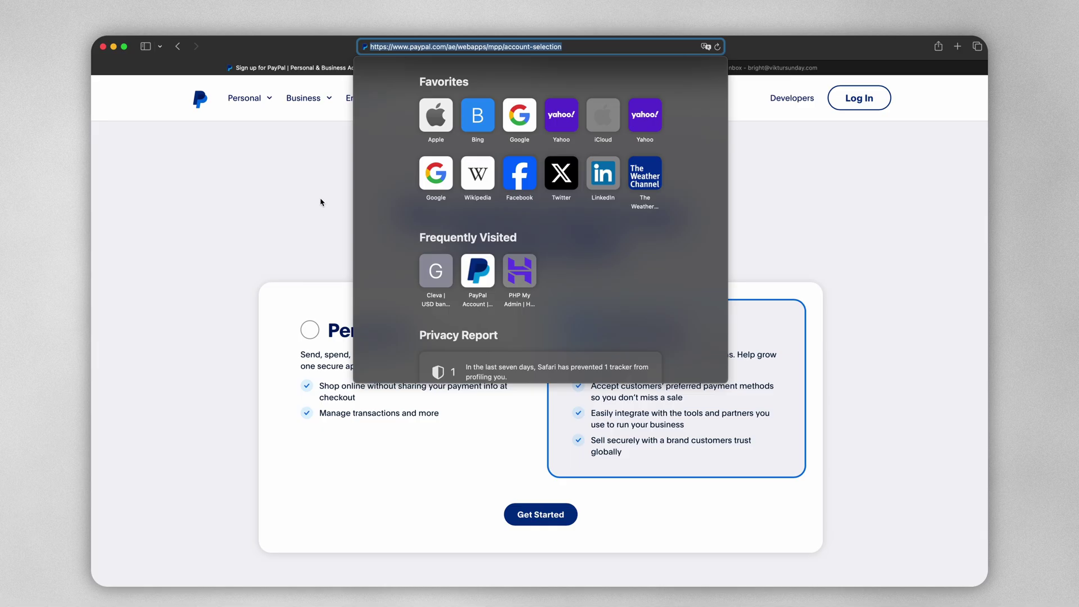
click(240, 428)
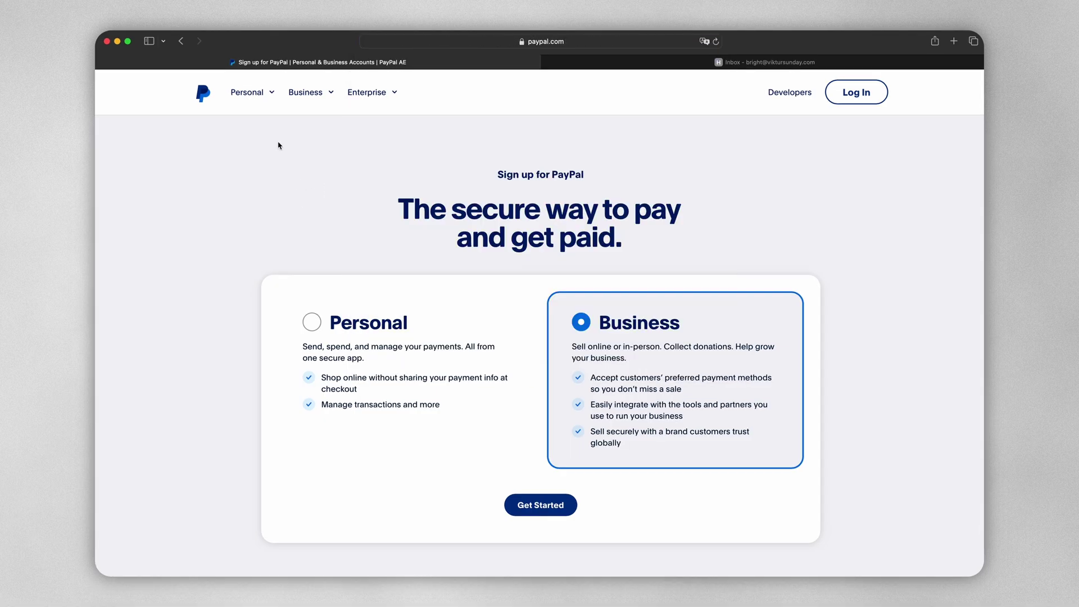
click(268, 94)
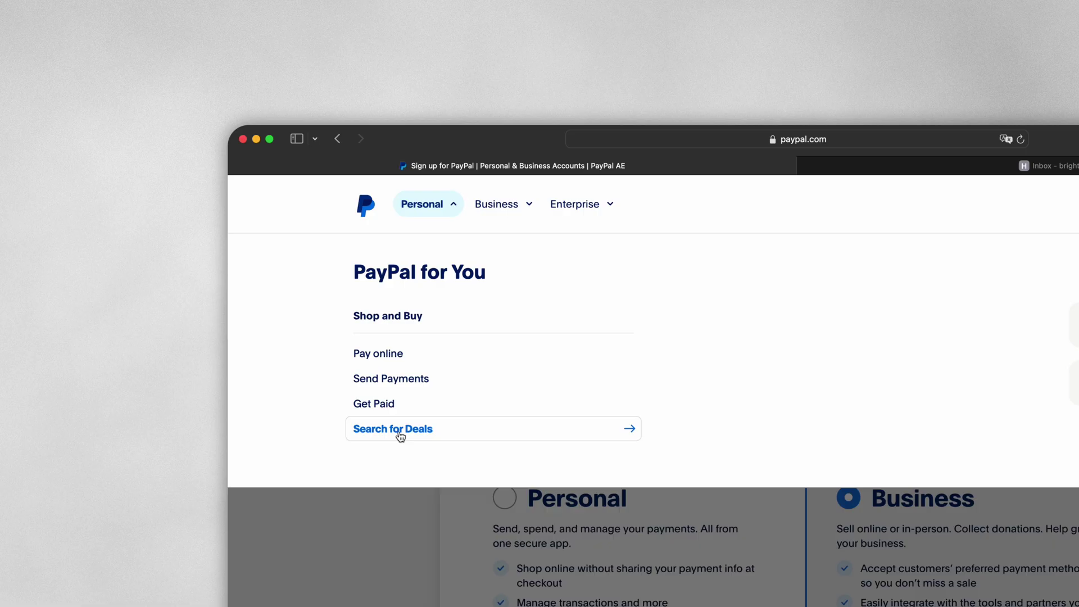
click(358, 544)
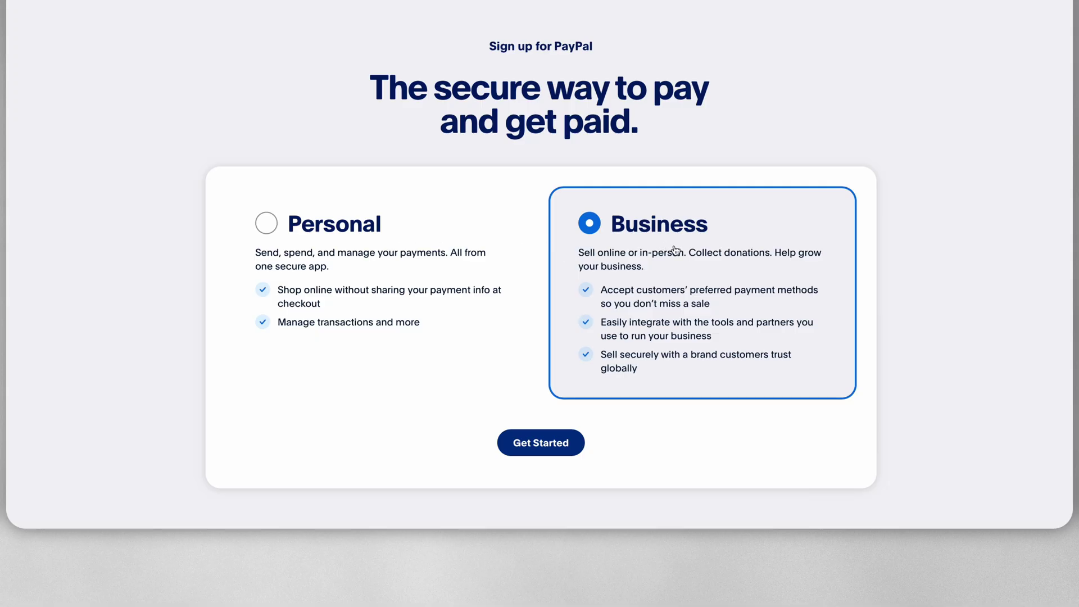
click(536, 442)
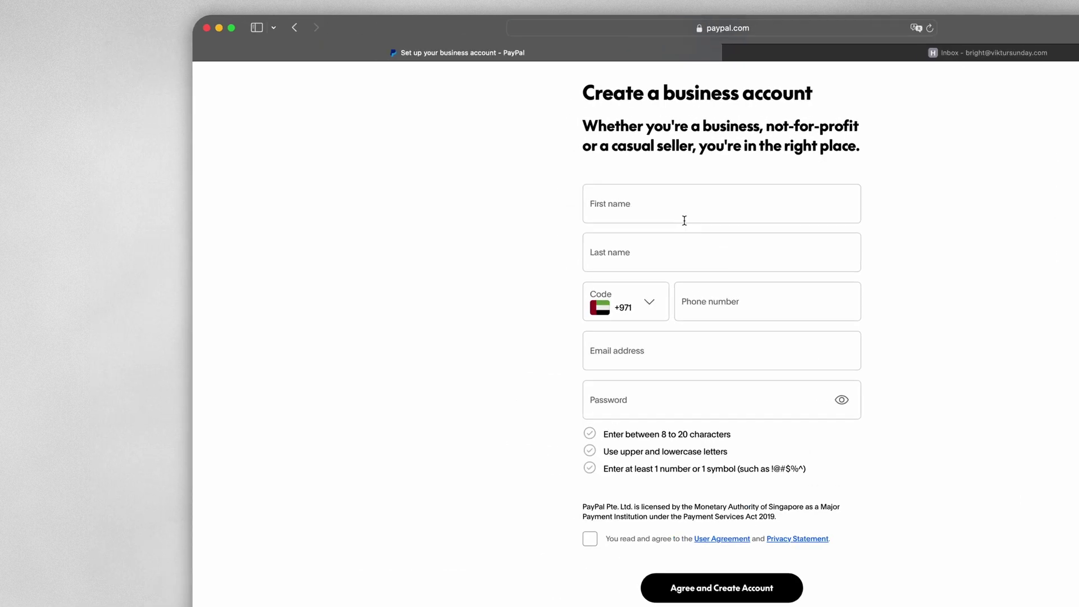
Enter name, phone with NG +234 code, email and password, then agree and create the account
click(508, 192)
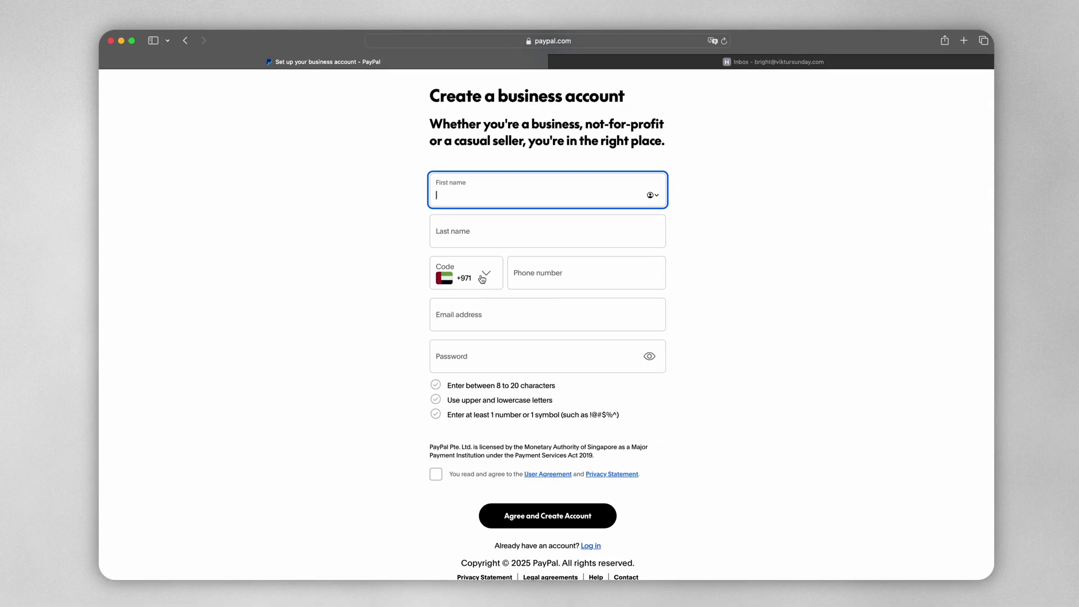
click(657, 305)
scroll(632, 474, down, 5)
scroll(456, 419, up, 2)
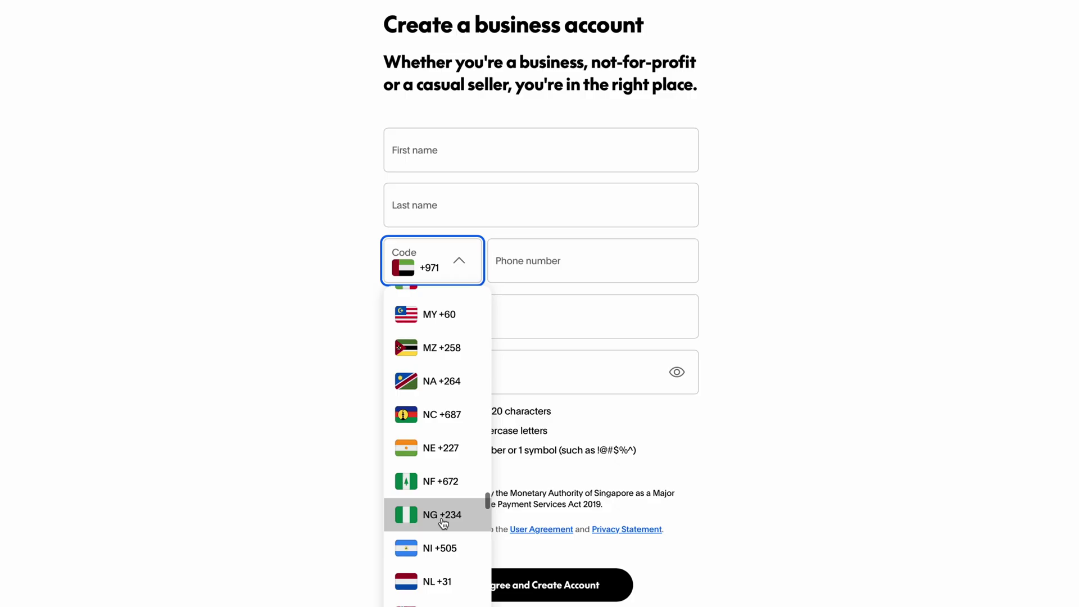
click(443, 519)
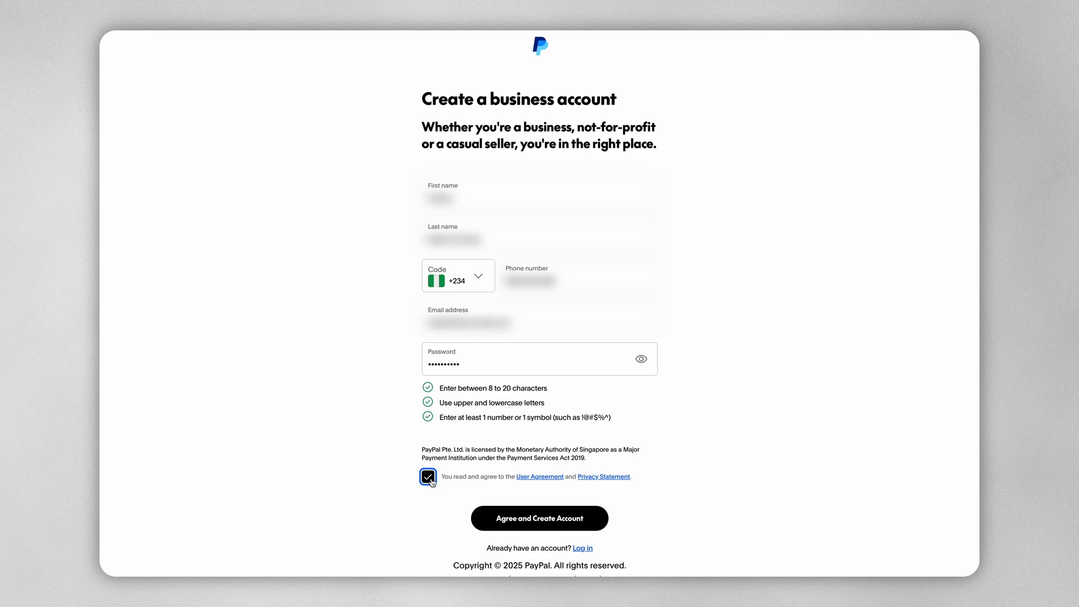
click(529, 519)
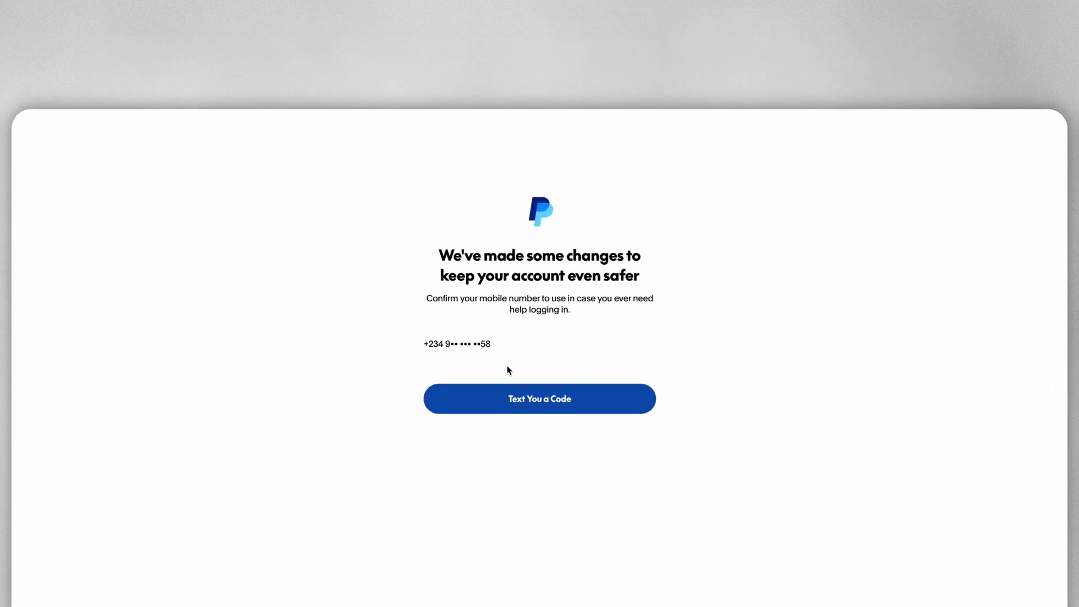
Have a code texted to the phone and submit the six-digit confirmation code
click(512, 399)
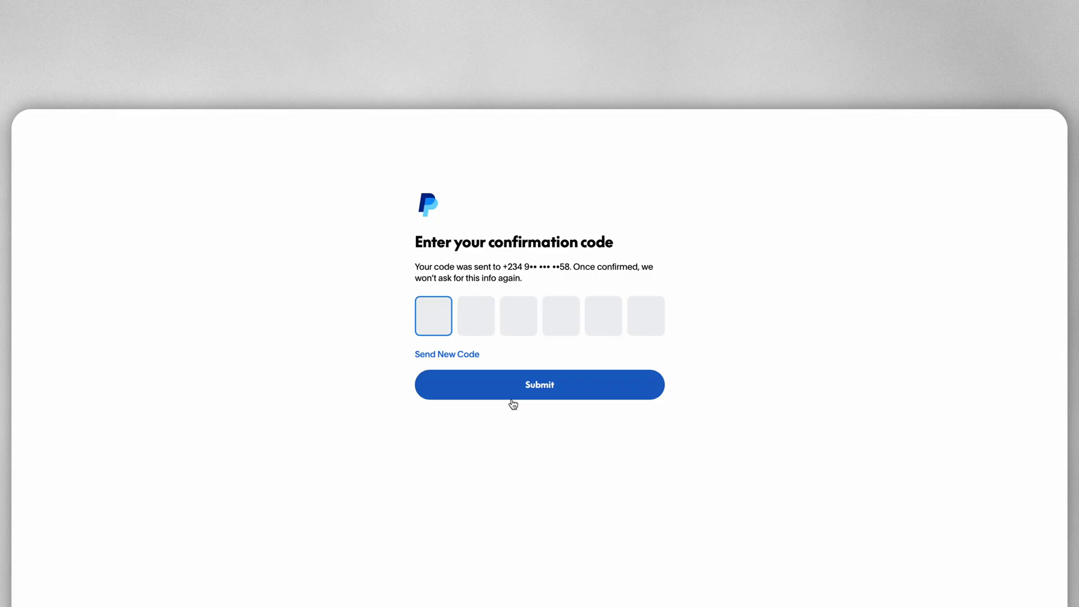
click(497, 397)
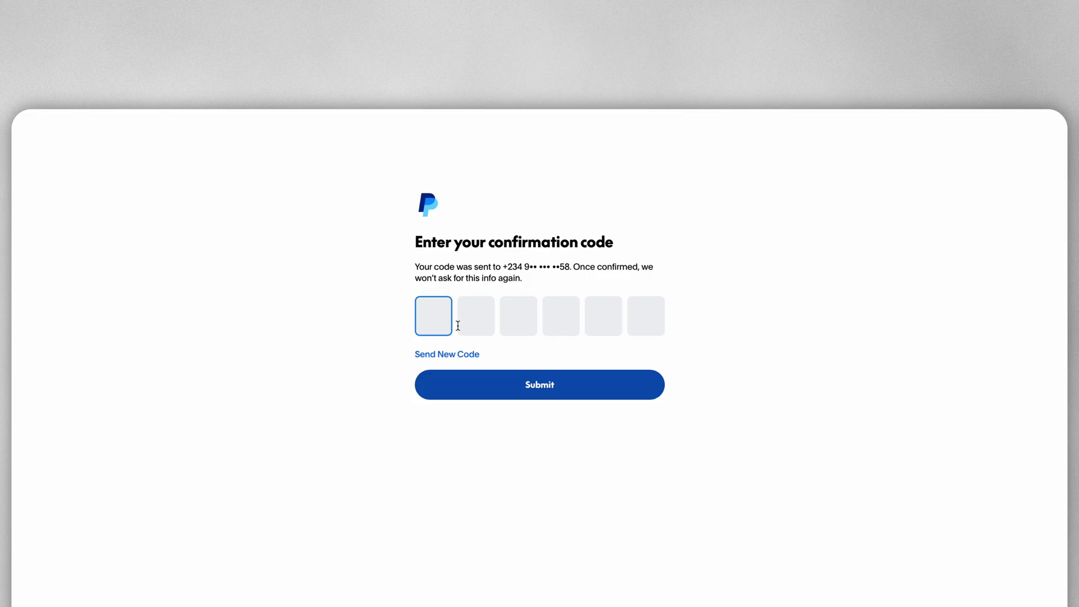
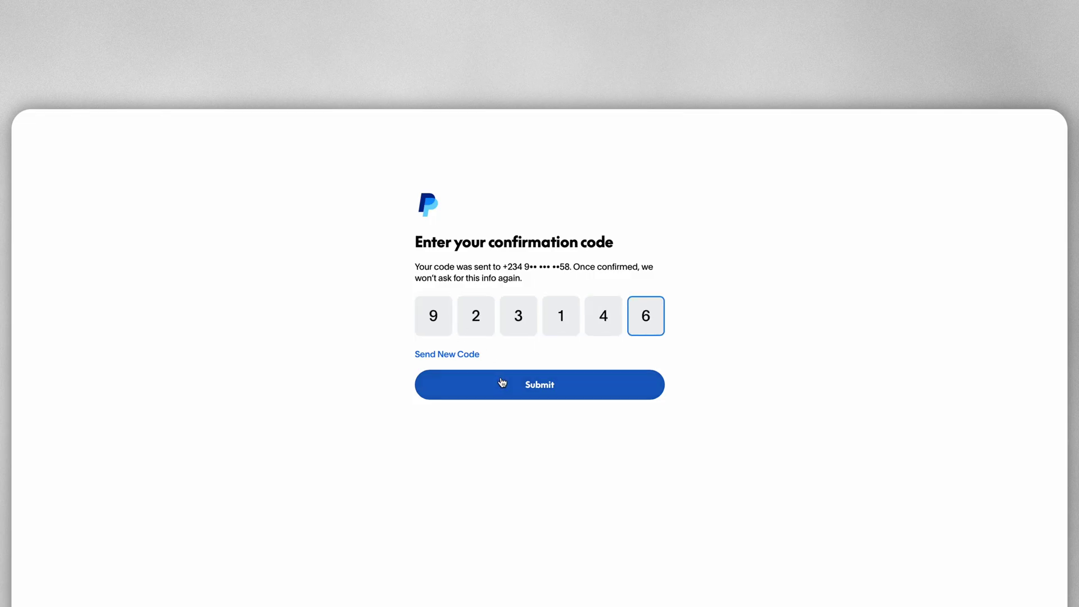
click(502, 384)
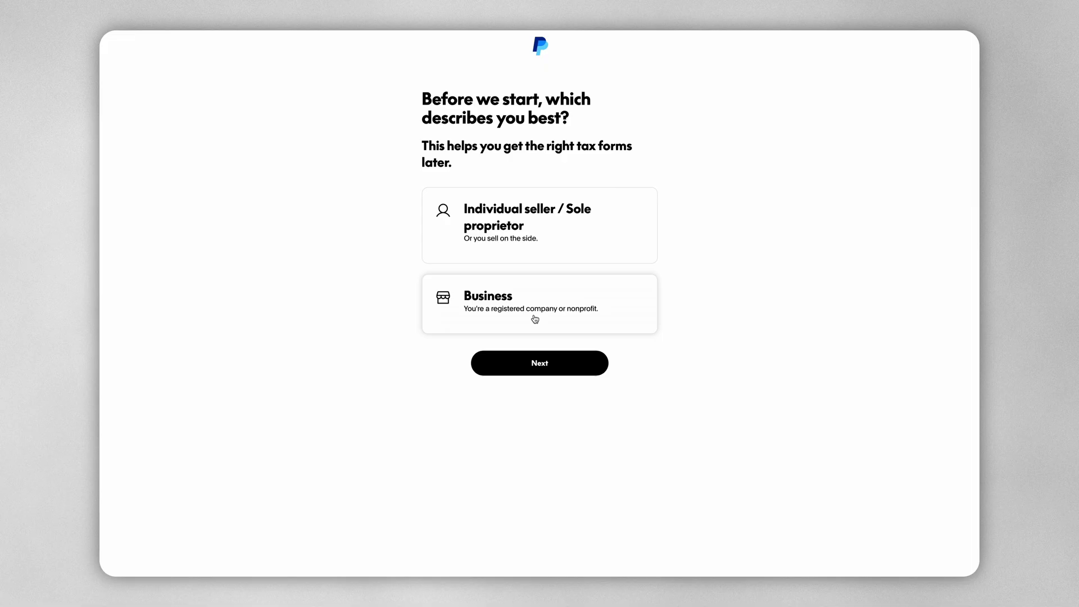
Register as an individual seller with business type Sole Proprietorship and continue
click(527, 239)
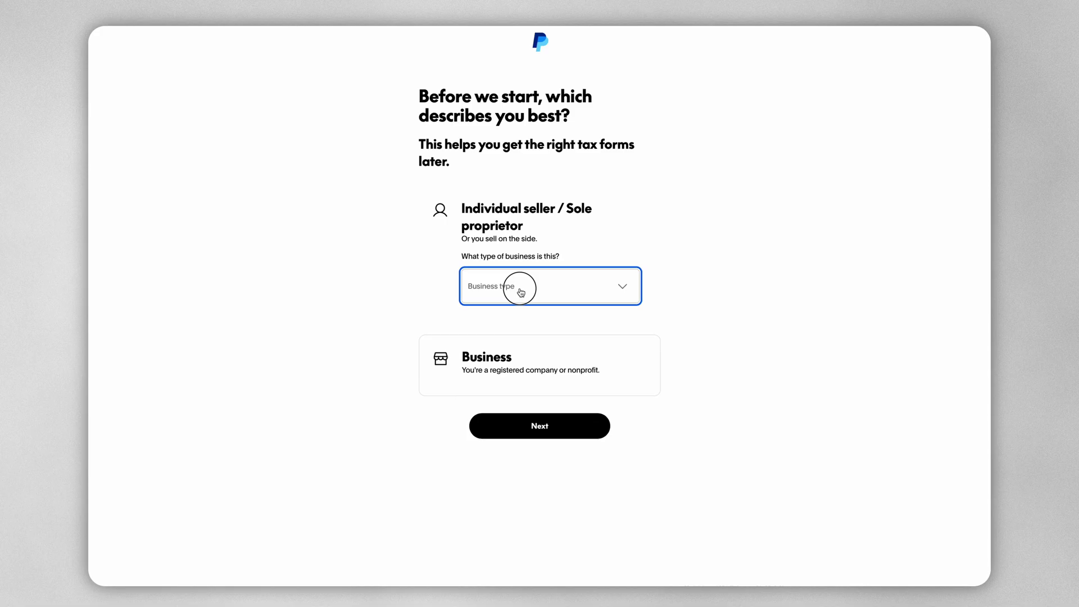
click(522, 289)
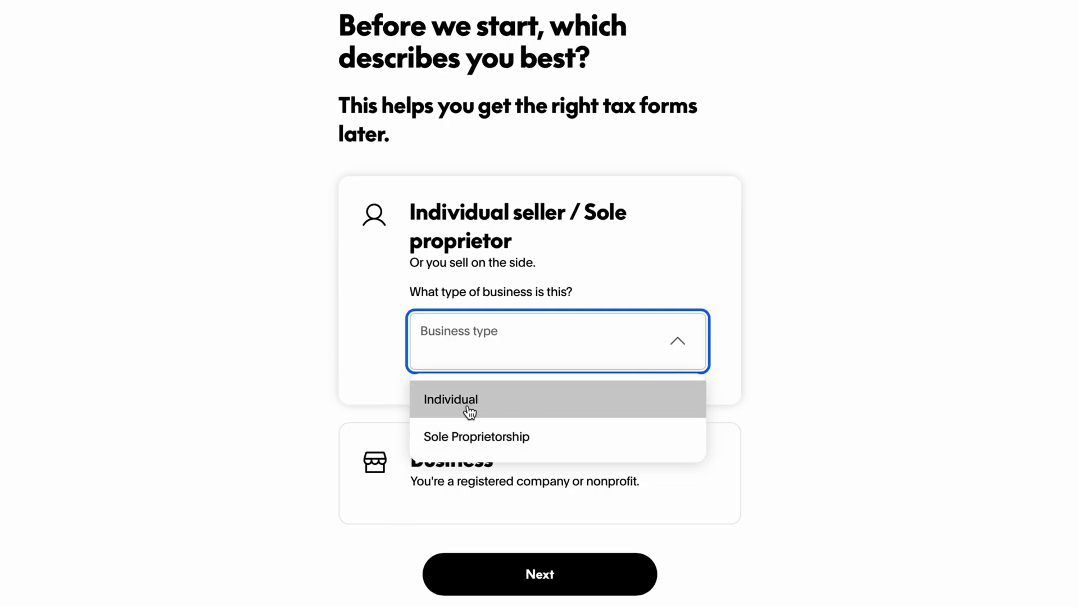
click(465, 436)
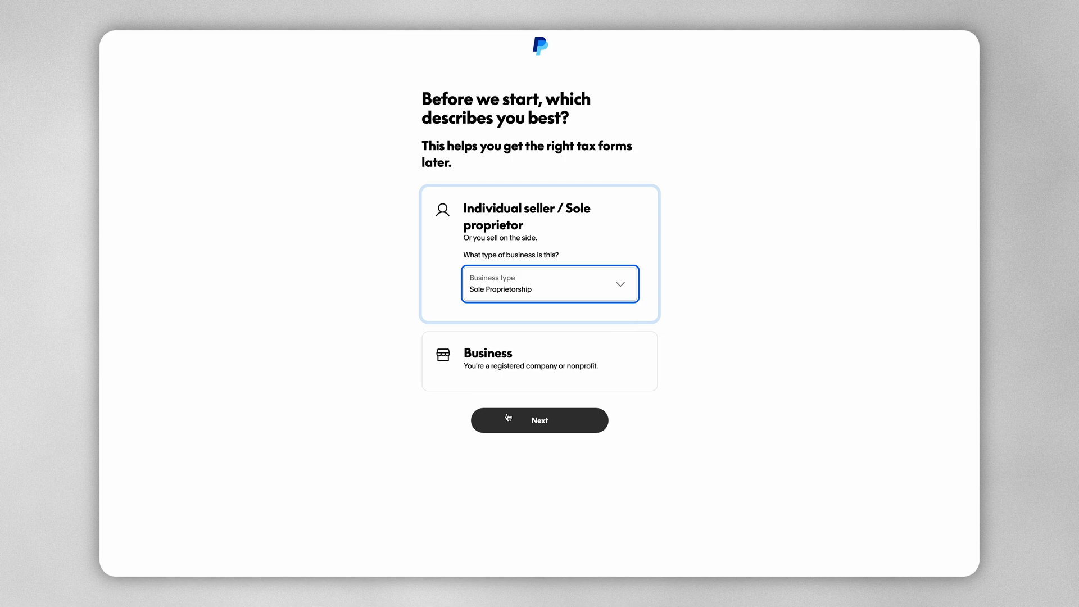
click(513, 423)
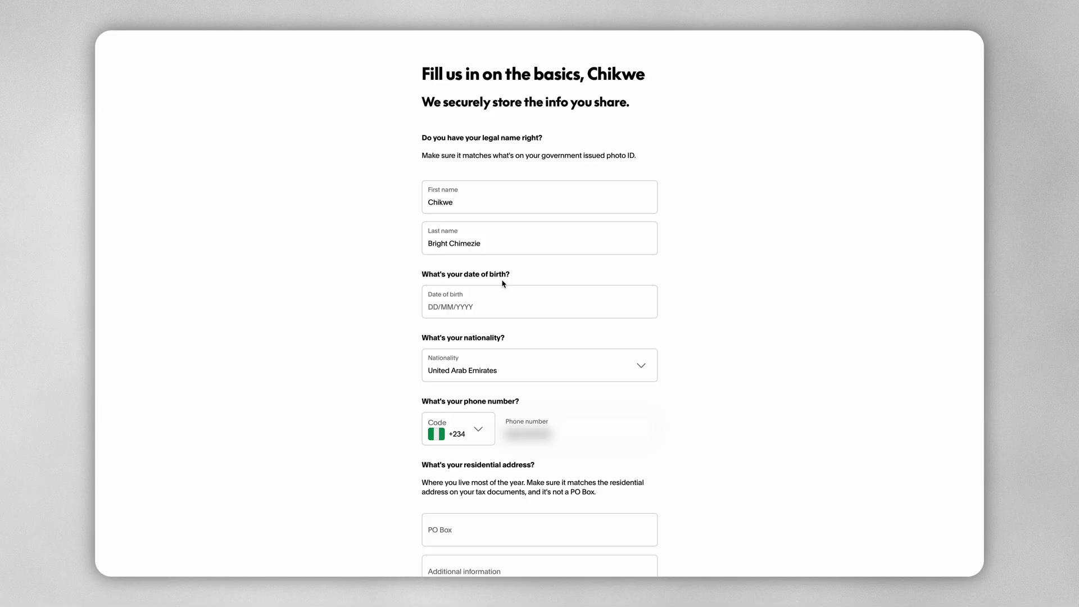
Set nationality to Nigeria, complete date of birth and residential address, and submit
scroll(504, 282, down, 1)
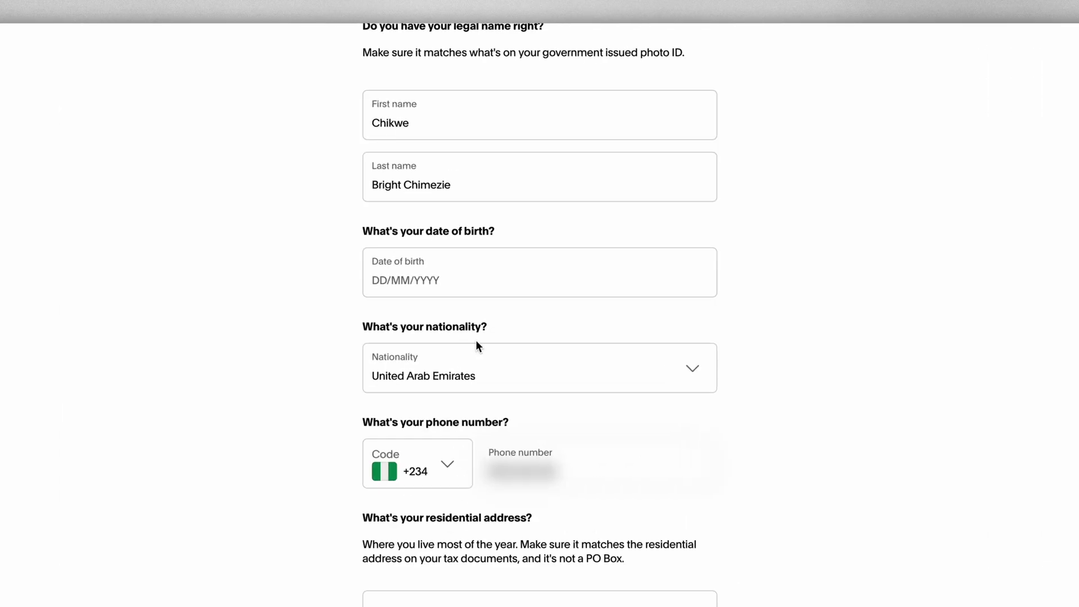
click(466, 297)
click(428, 382)
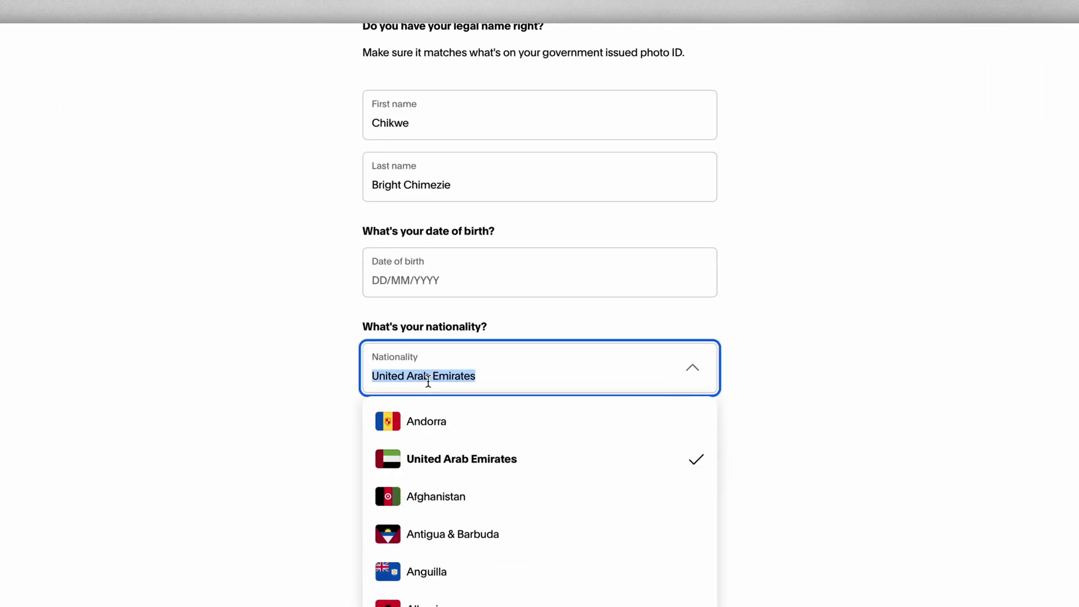
scroll(457, 568, down, 20)
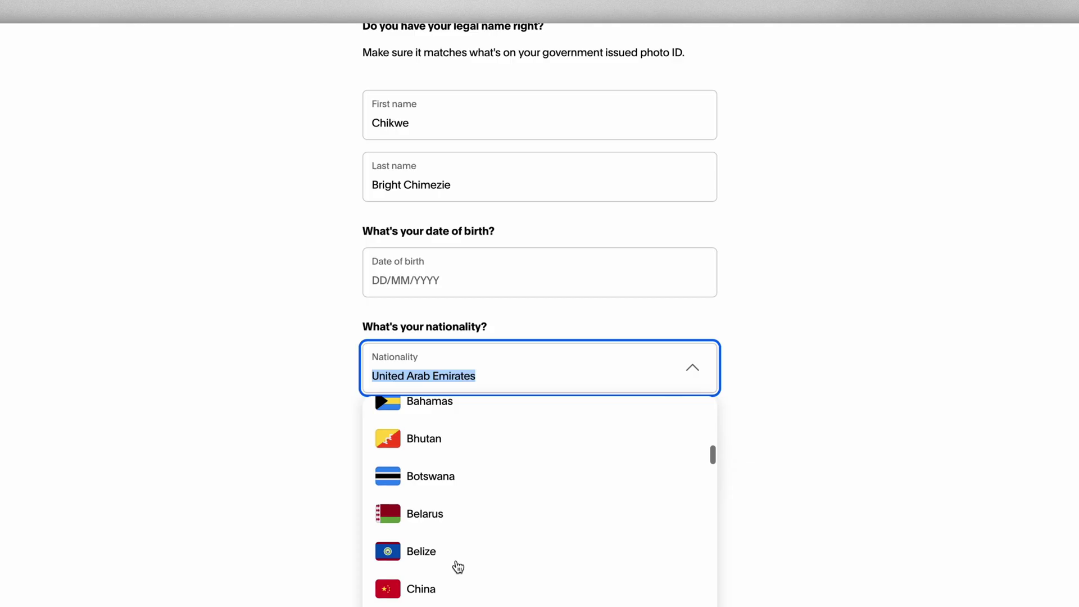
scroll(457, 567, down, 20)
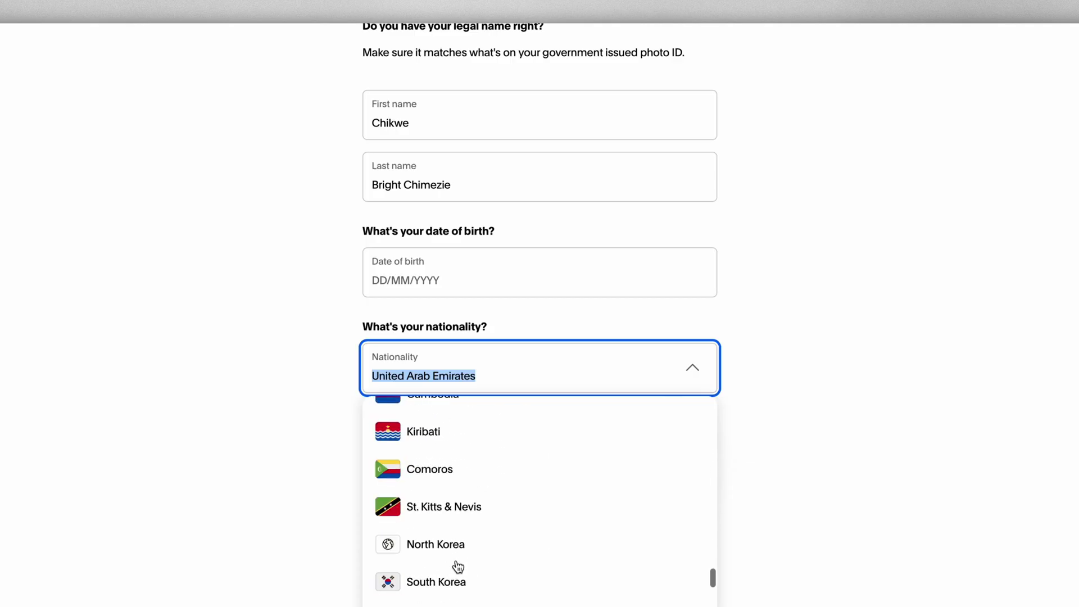
scroll(458, 567, down, 20)
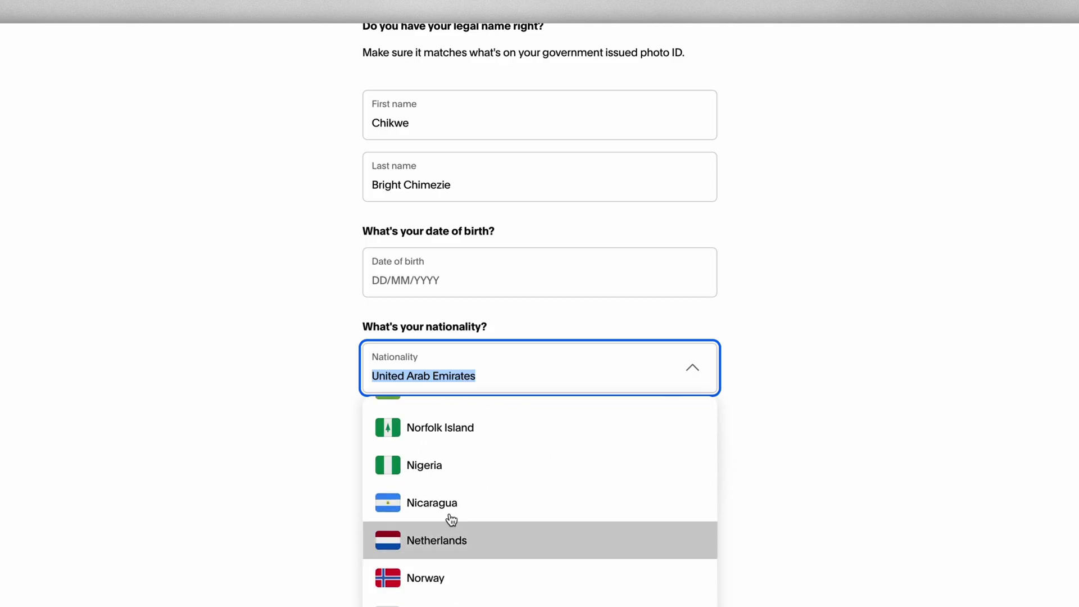
click(436, 469)
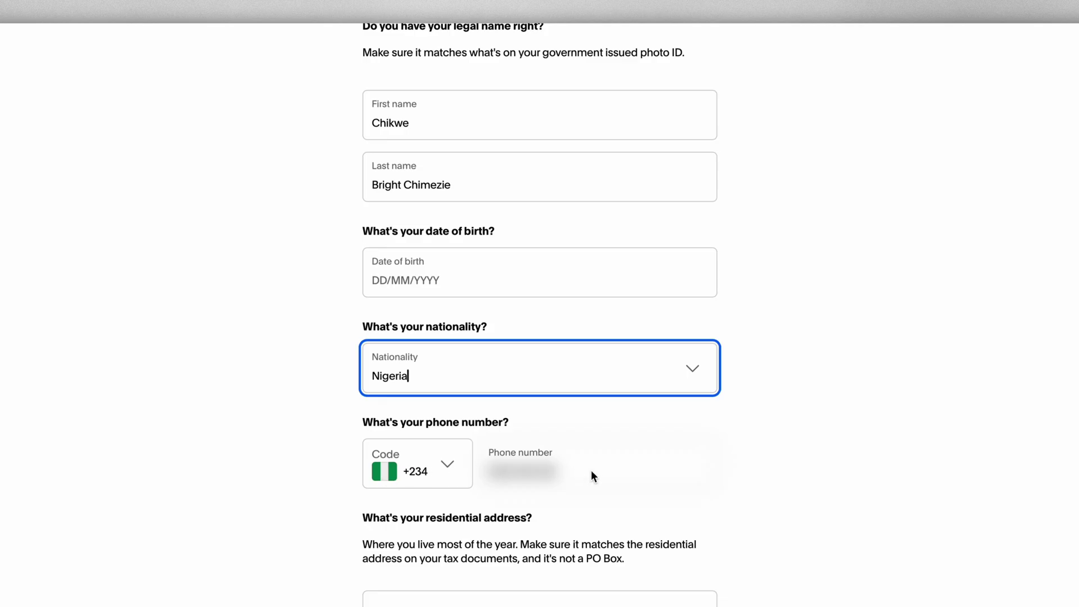
scroll(565, 472, down, 1)
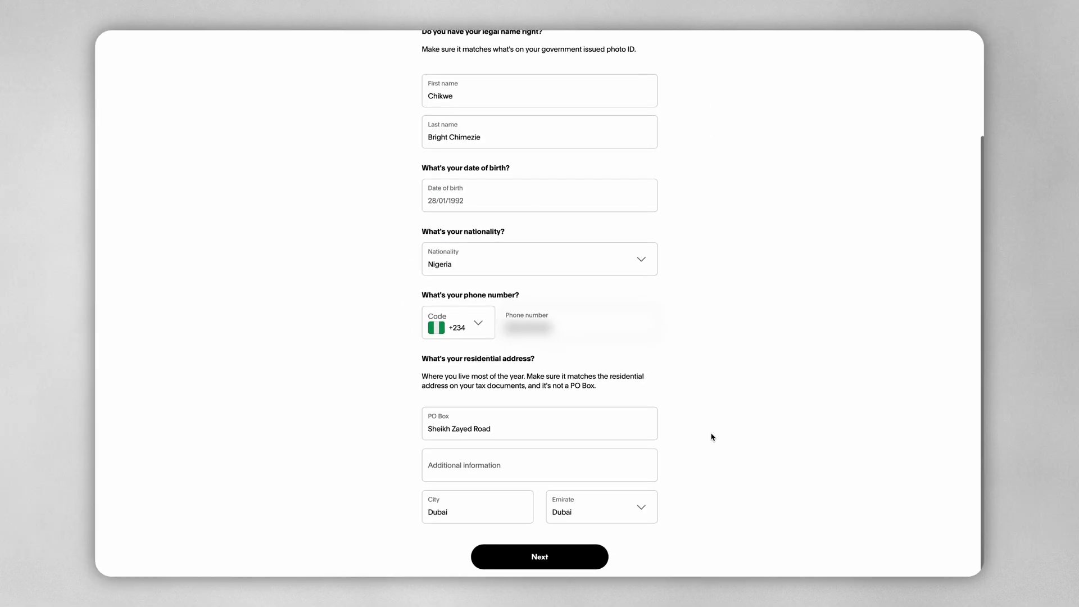
click(538, 554)
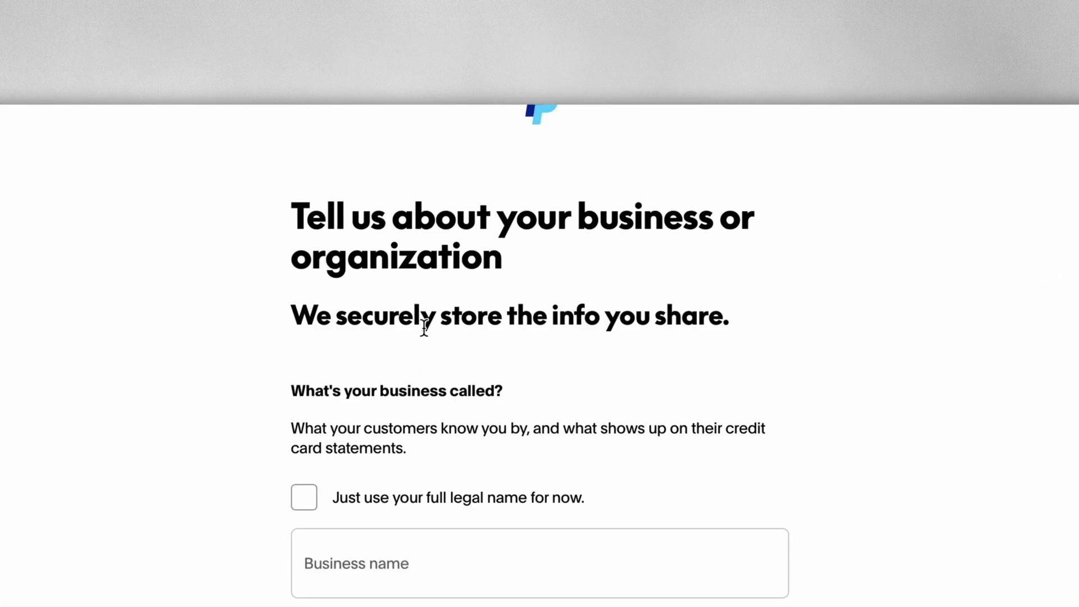
Use the legal name as business name and choose Digital Goods Media-Books, Movies, Music
scroll(424, 326, down, 3)
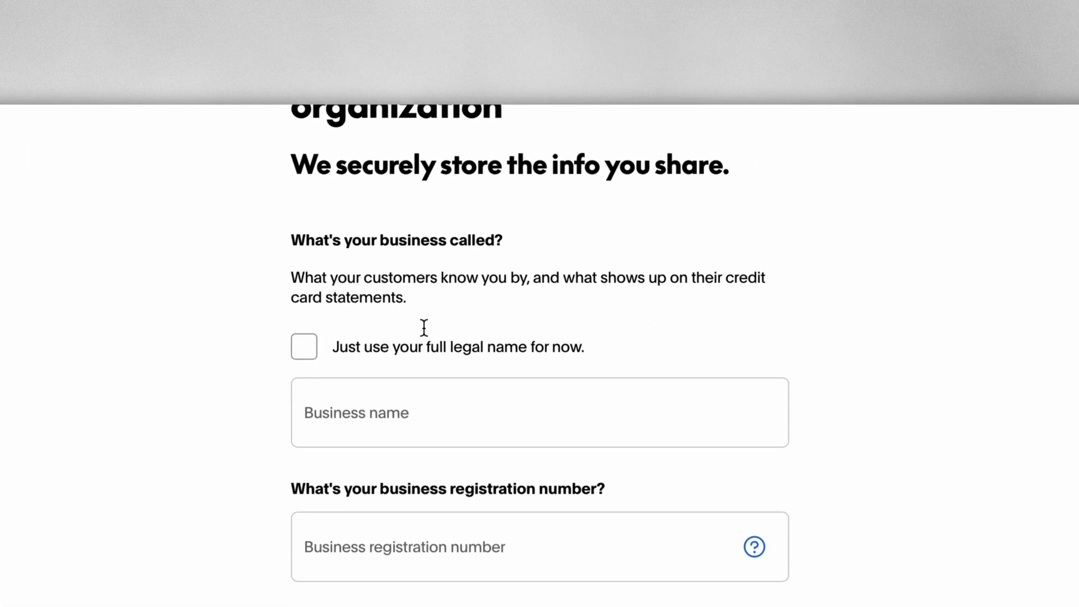
click(305, 344)
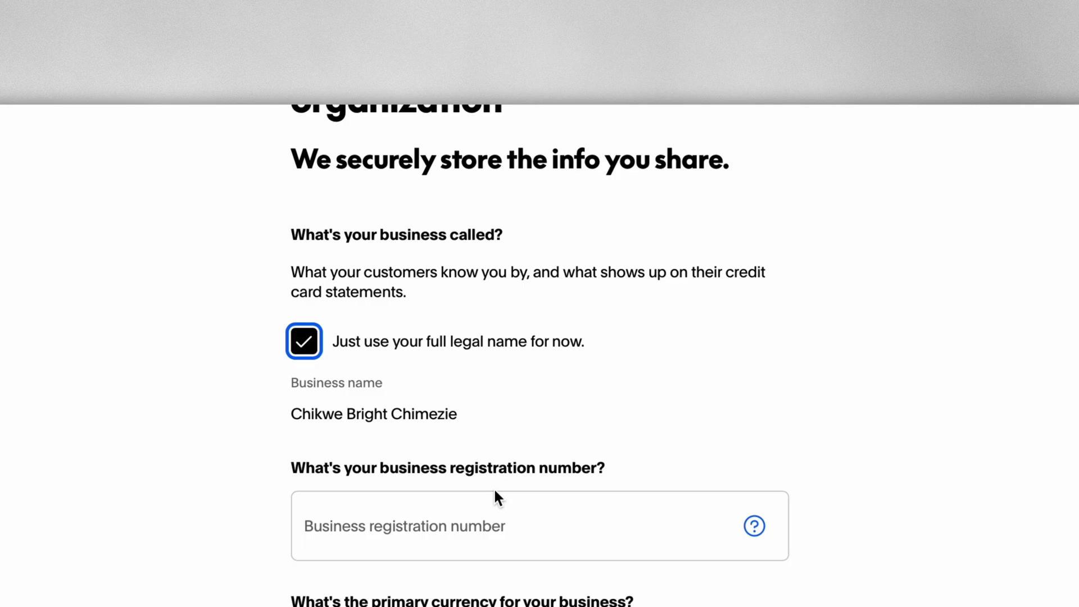
scroll(494, 494, down, 3)
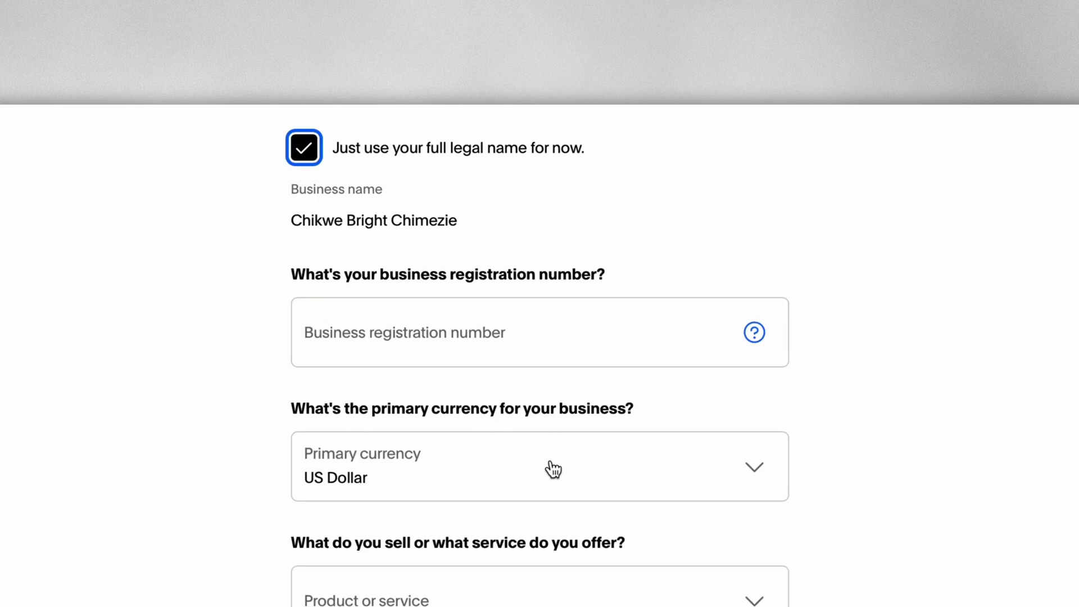
scroll(463, 568, down, 2)
click(407, 466)
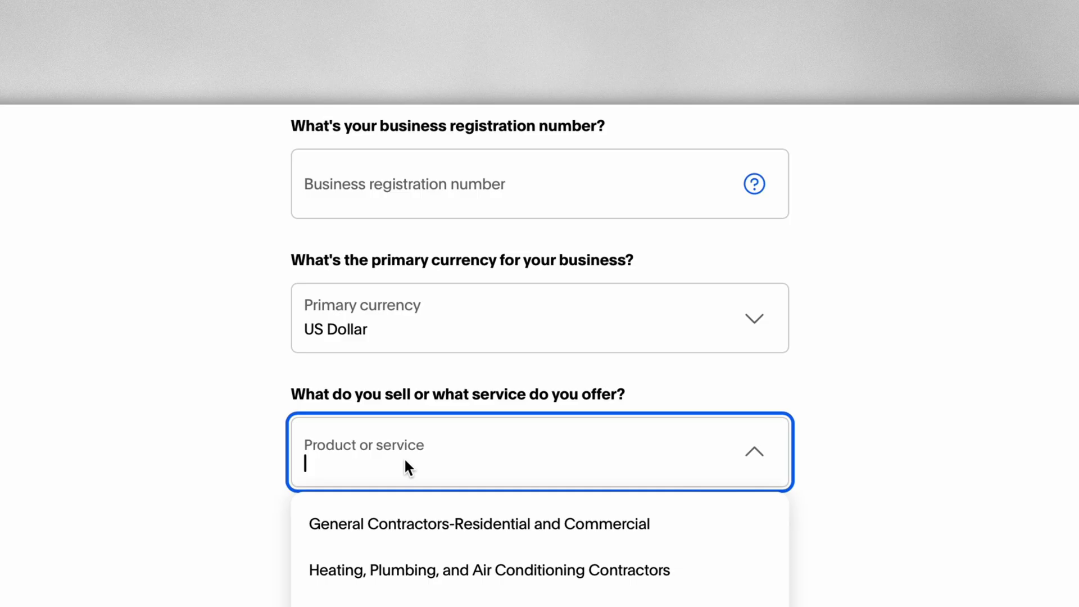
scroll(540, 562, down, 2)
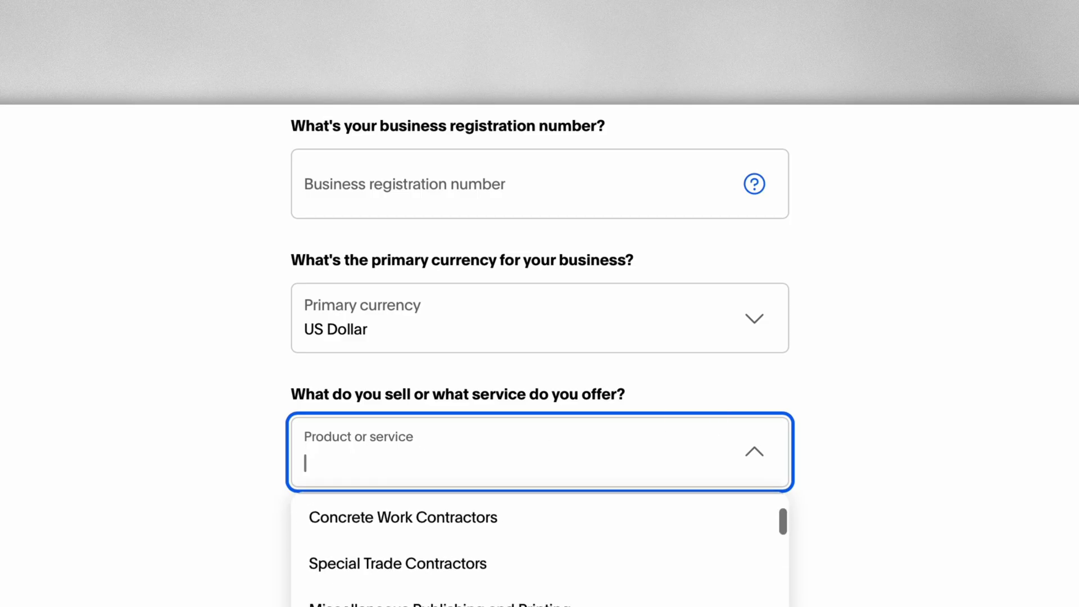
scroll(539, 551, down, 2)
scroll(539, 551, down, 5)
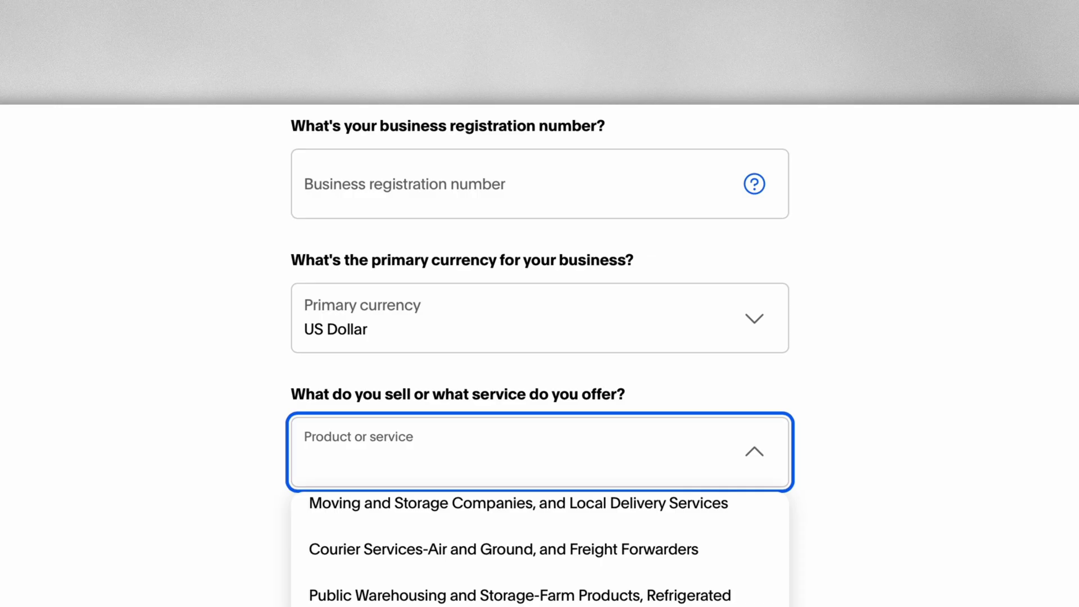
click(412, 590)
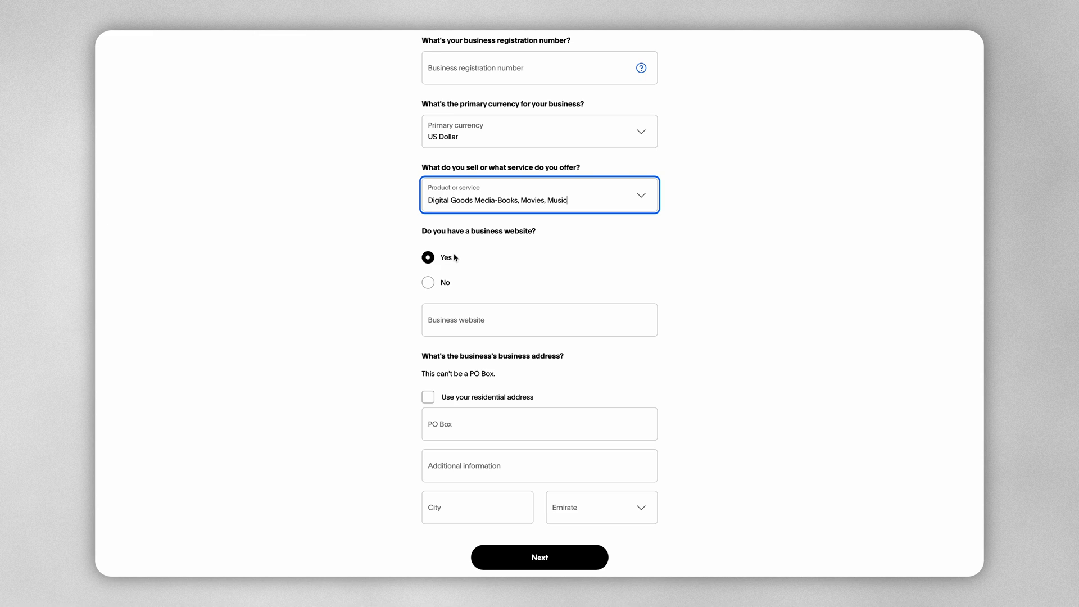
Answer No for website, reuse the residential address, and submit the business details
click(427, 283)
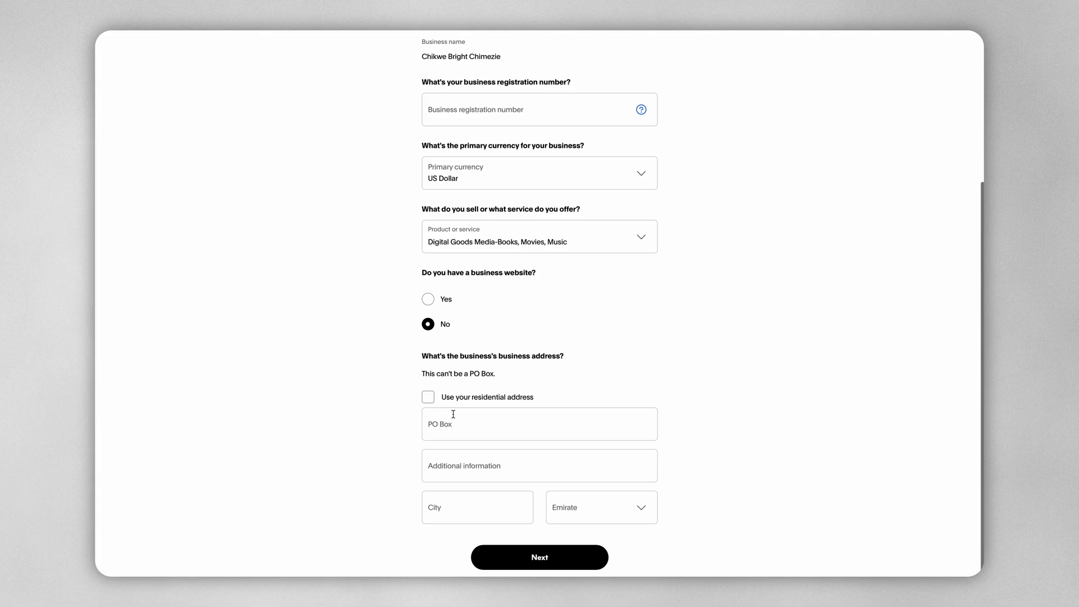
click(428, 398)
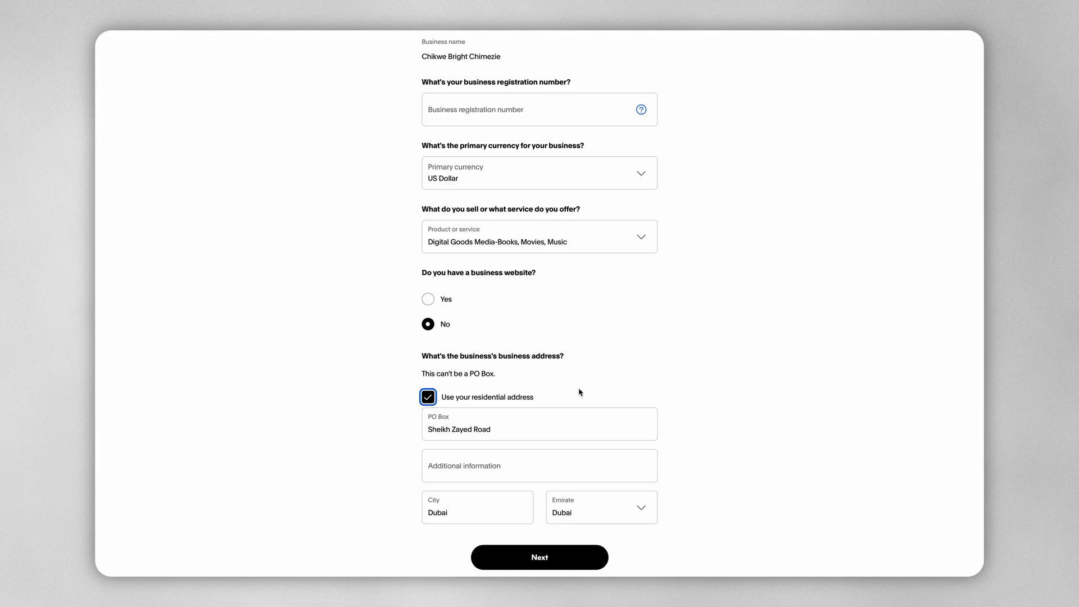
click(541, 554)
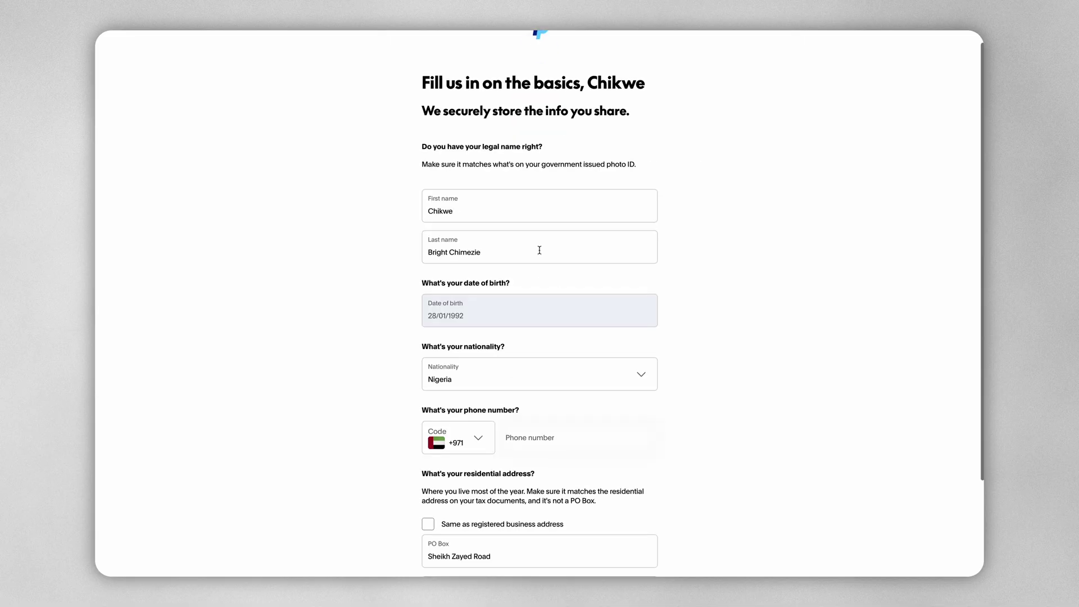
Change the phone country code to Nigeria +234 and submit the personal details
scroll(539, 250, up, 1)
scroll(539, 250, down, 3)
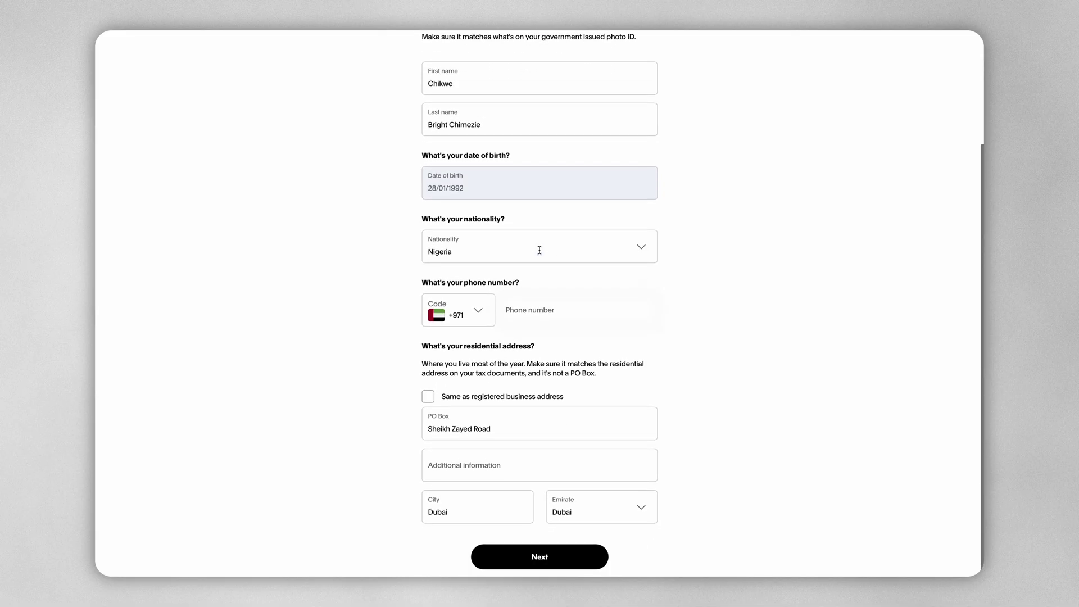
click(479, 312)
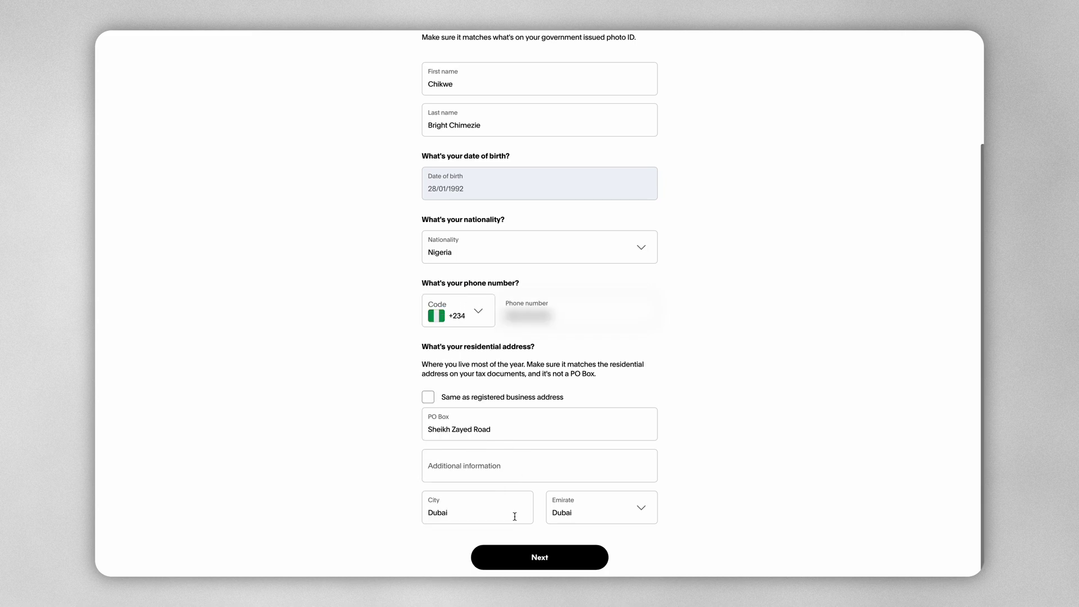
click(533, 558)
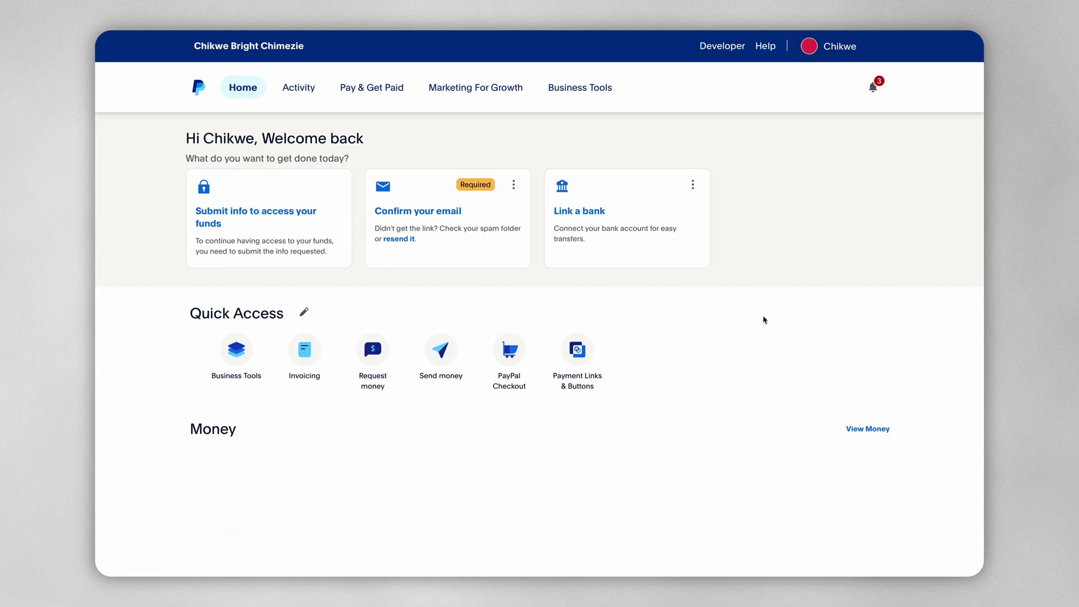
Scroll the business dashboard to review the 0.00 USD balance and cash flow
scroll(671, 240, up, 1)
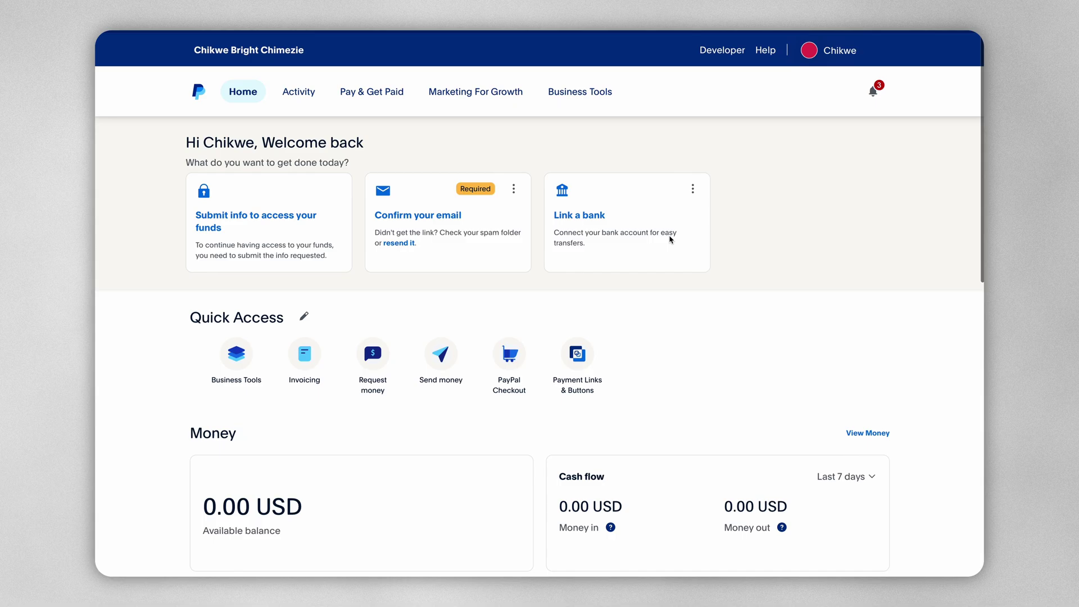
scroll(670, 240, down, 10)
scroll(670, 240, up, 12)
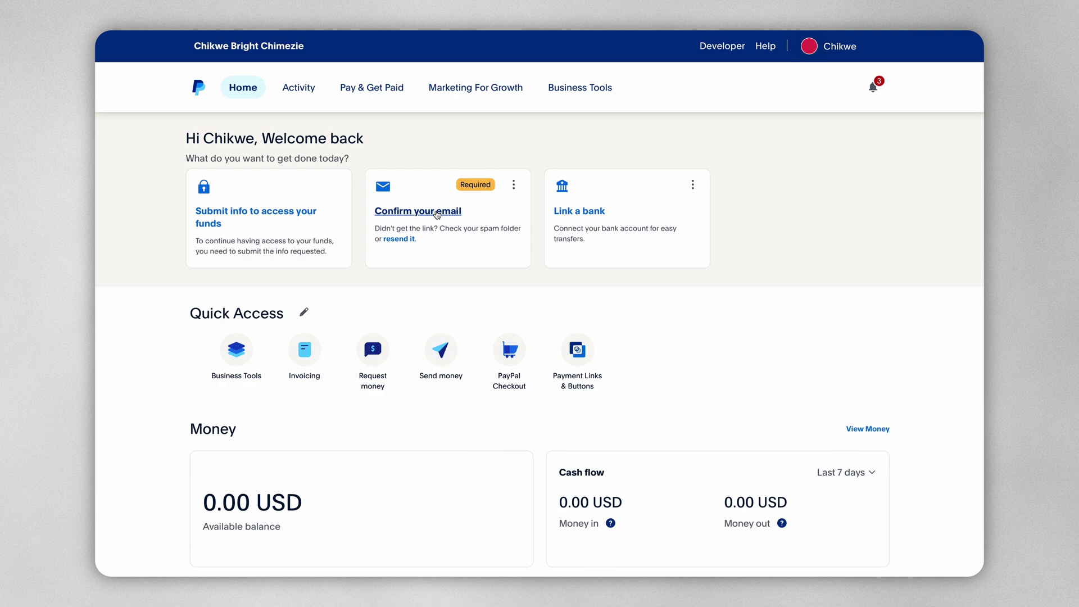
Open PayPal's email confirmation message in the webmail inbox
mouse_move(97, 168)
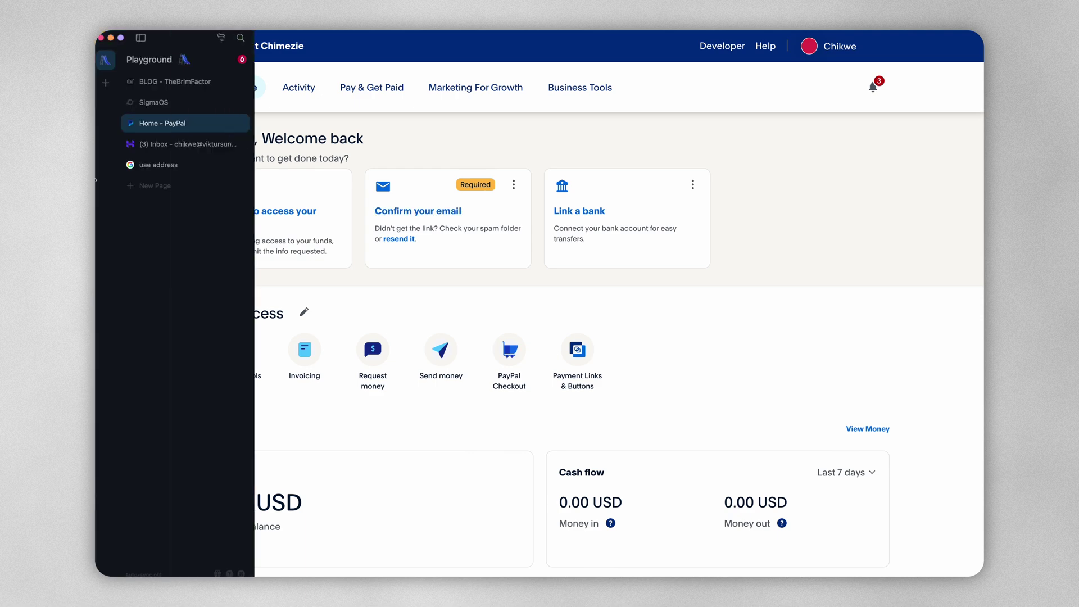
click(174, 144)
click(359, 122)
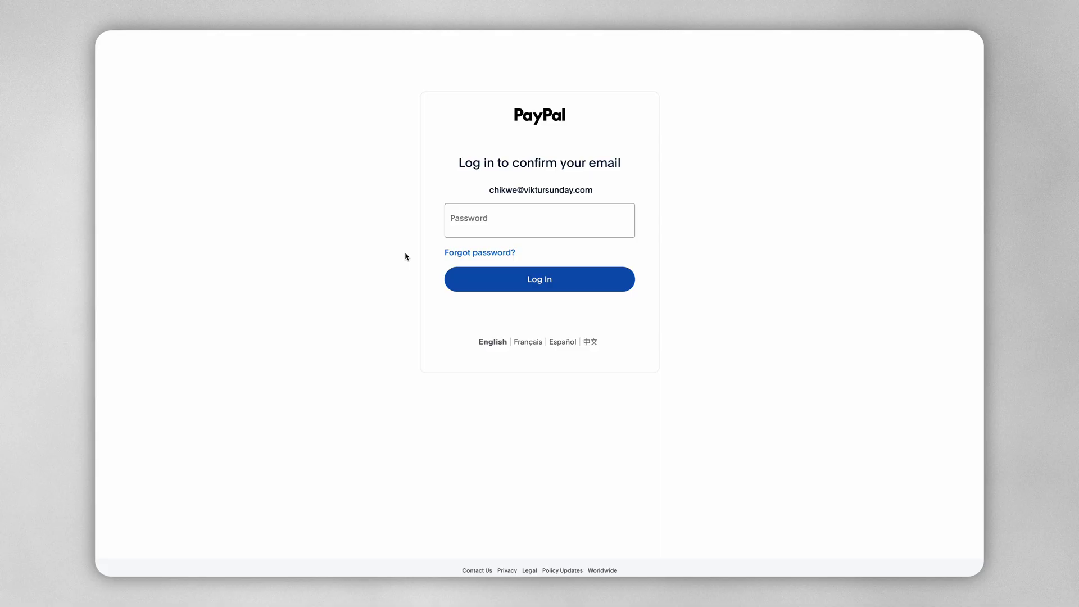
On the linked login page, check the address and country list, then enter the account password
mouse_move(249, 216)
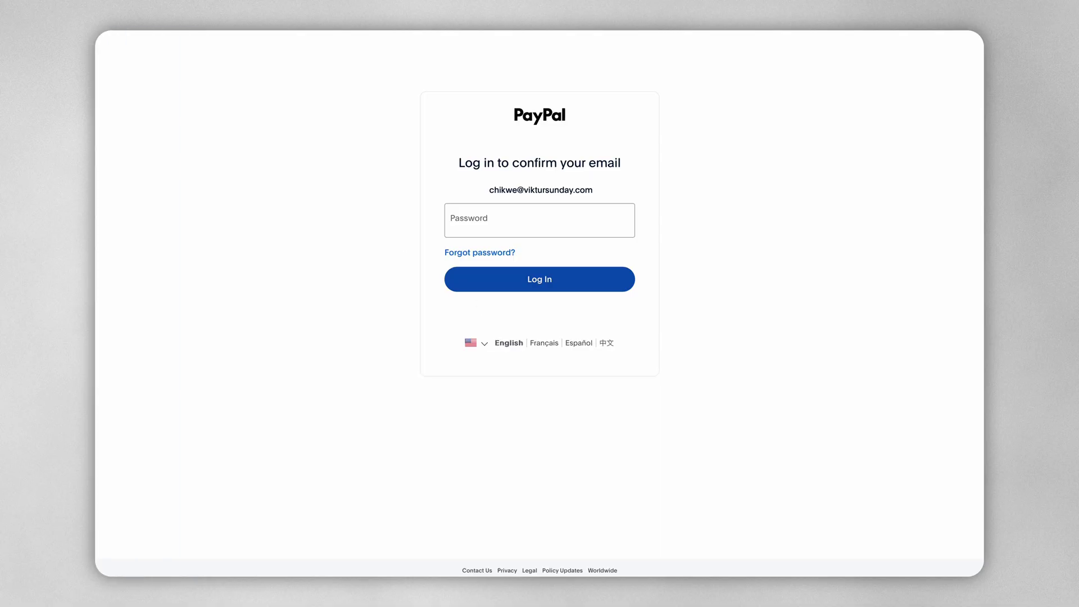
mouse_move(601, 33)
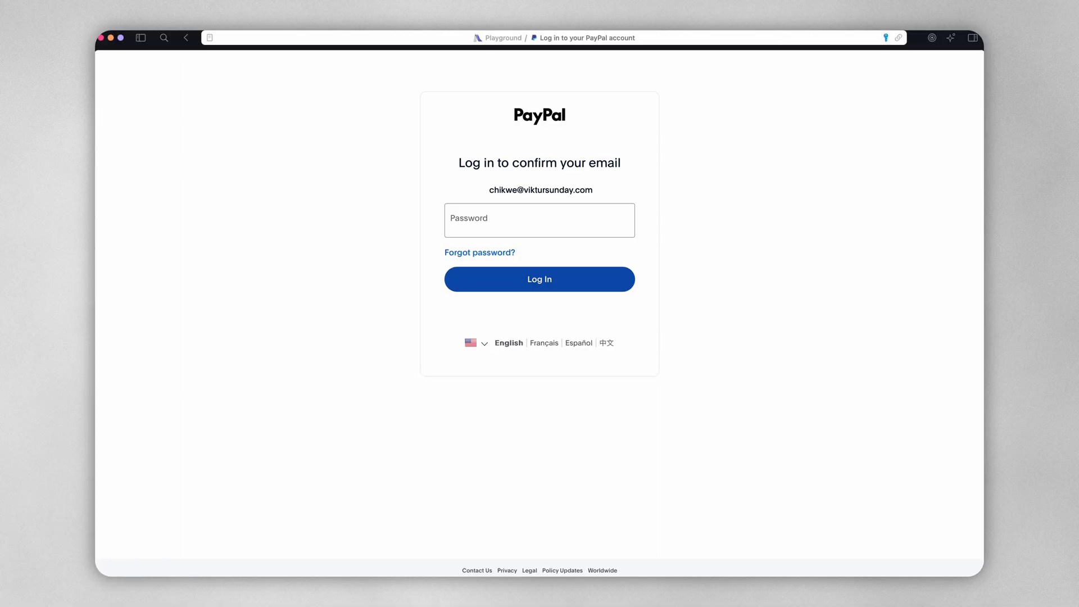
click(599, 39)
click(424, 393)
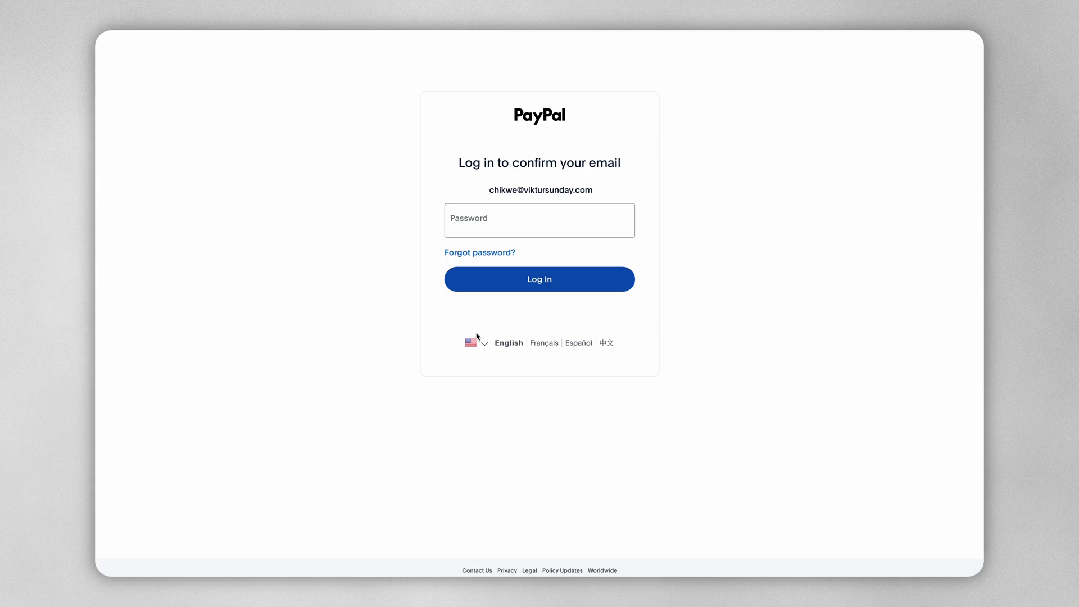
click(482, 342)
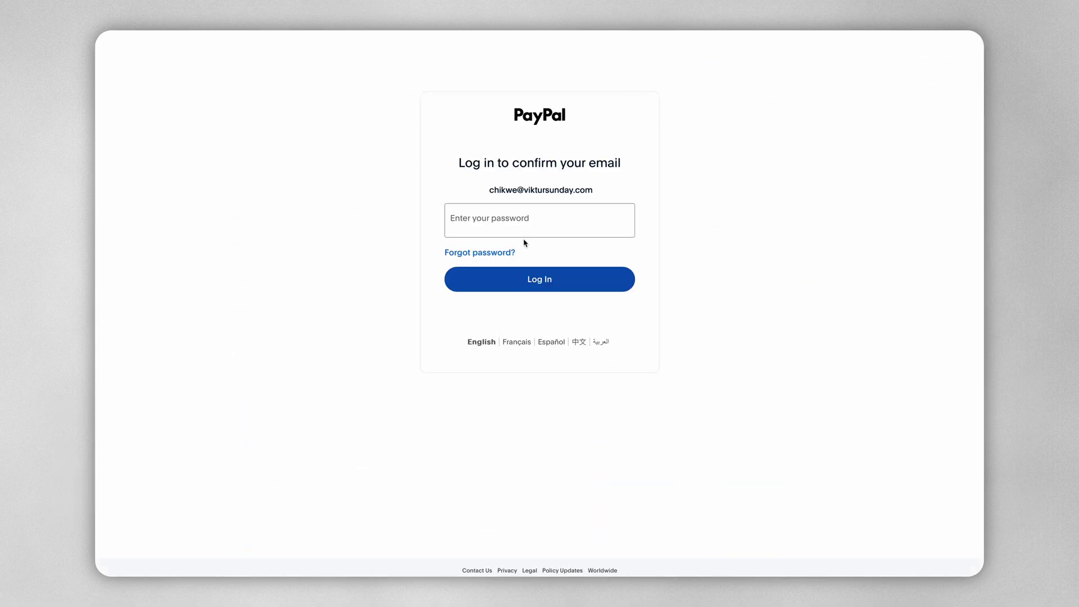
click(507, 221)
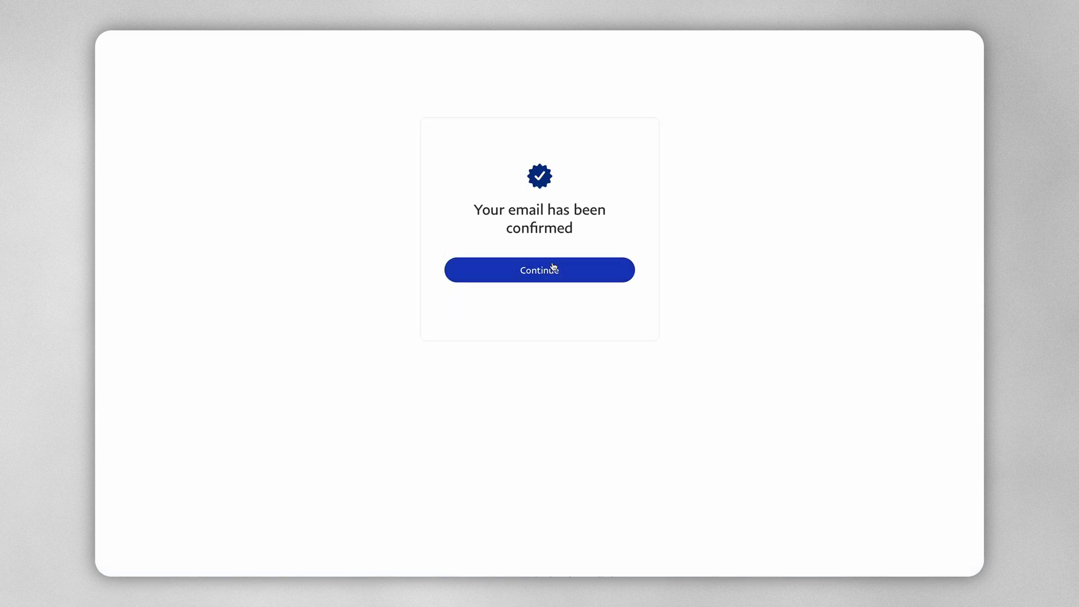
Go back to the Home - PayPal tab and scroll to confirm the email task is gone
mouse_move(147, 164)
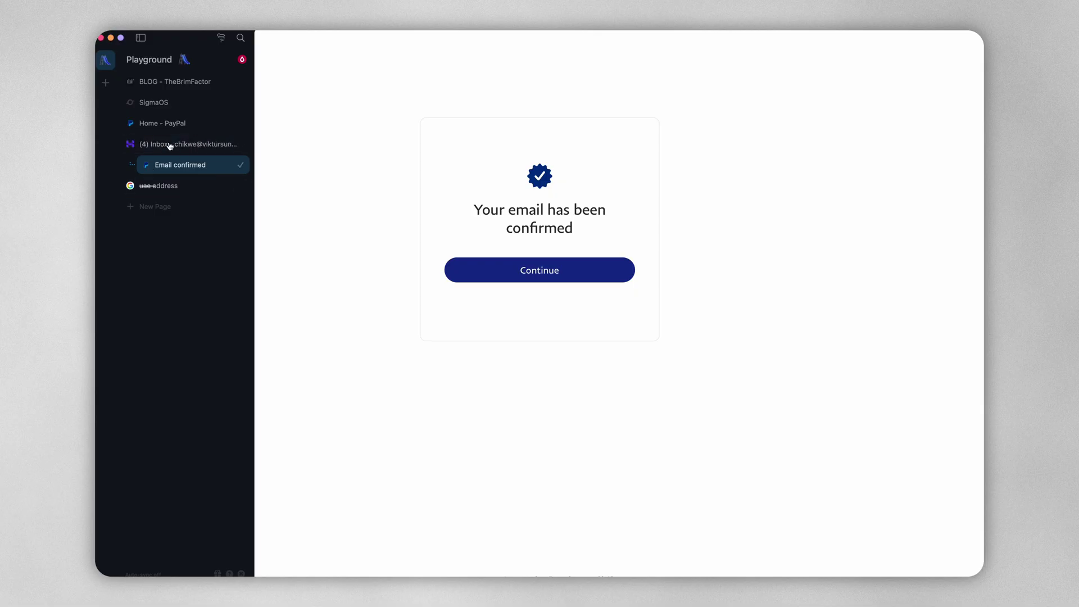
click(168, 123)
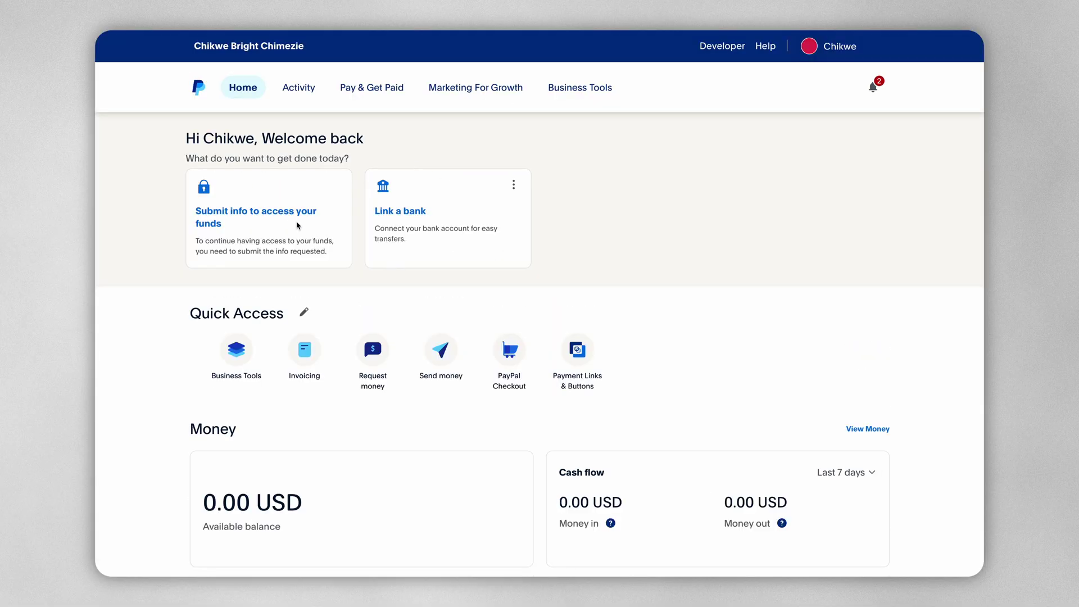
scroll(450, 282, down, 10)
scroll(452, 282, up, 15)
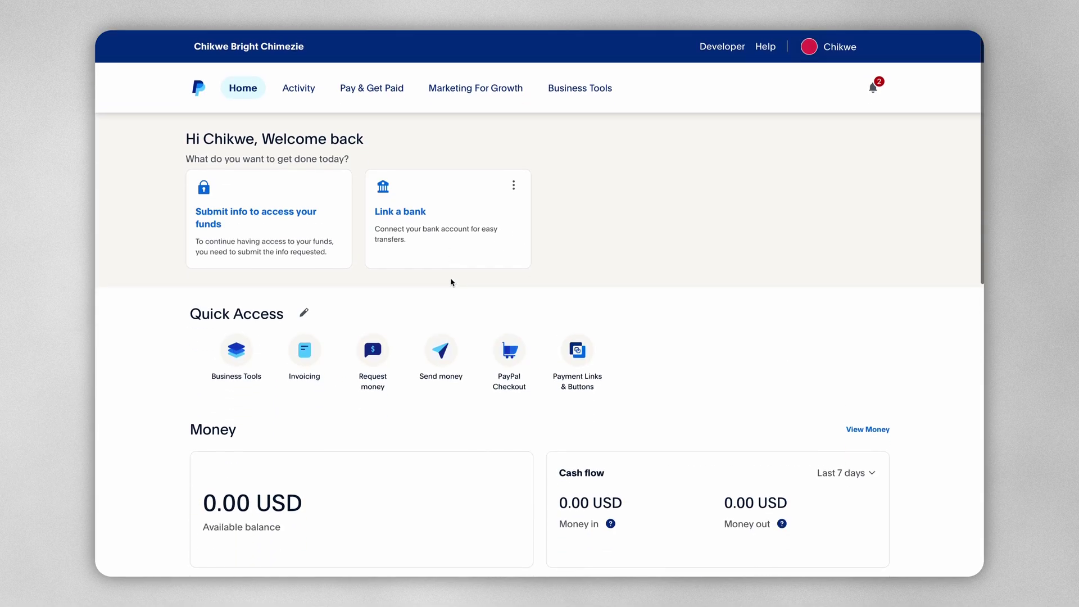
scroll(452, 281, down, 2)
scroll(451, 281, up, 2)
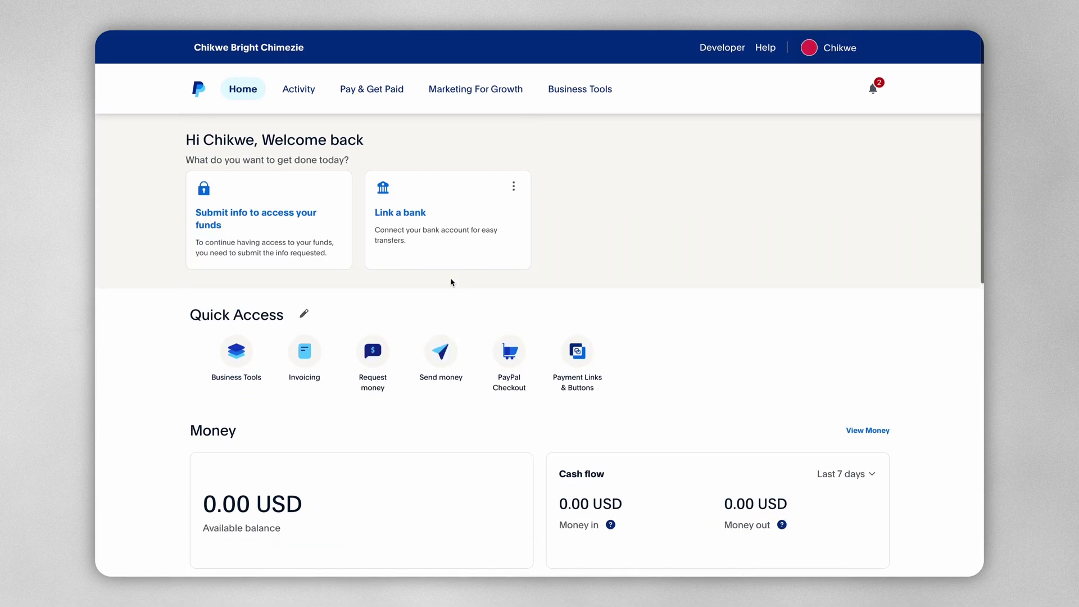